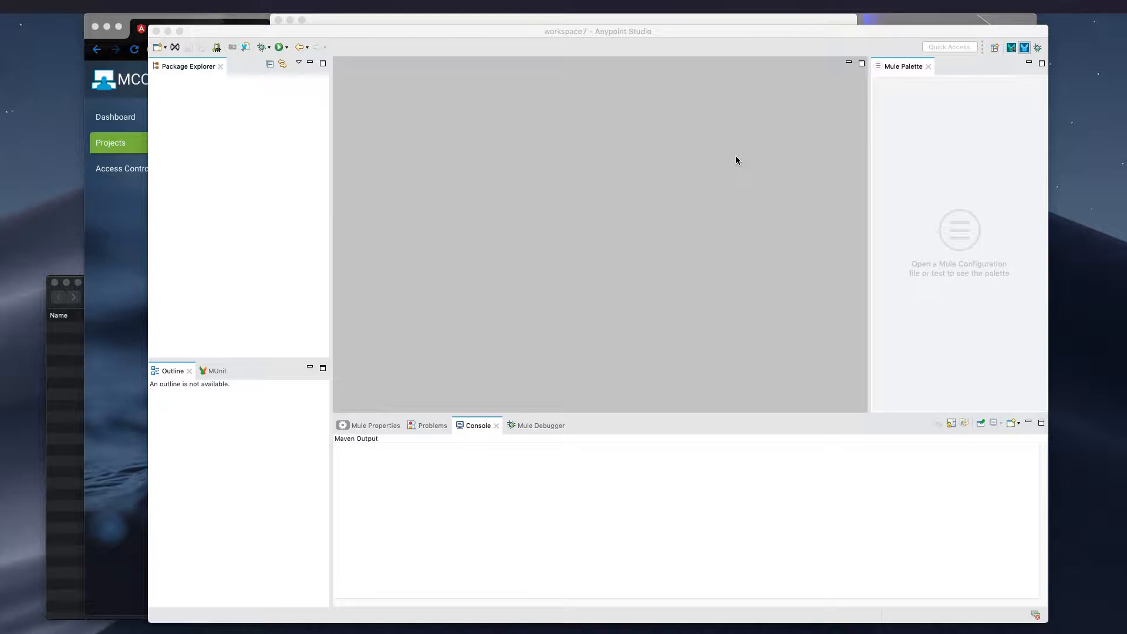
Start a new project from a template, load more template assets in Exchange, and fit the Exchange window on screen
right_click(223, 109)
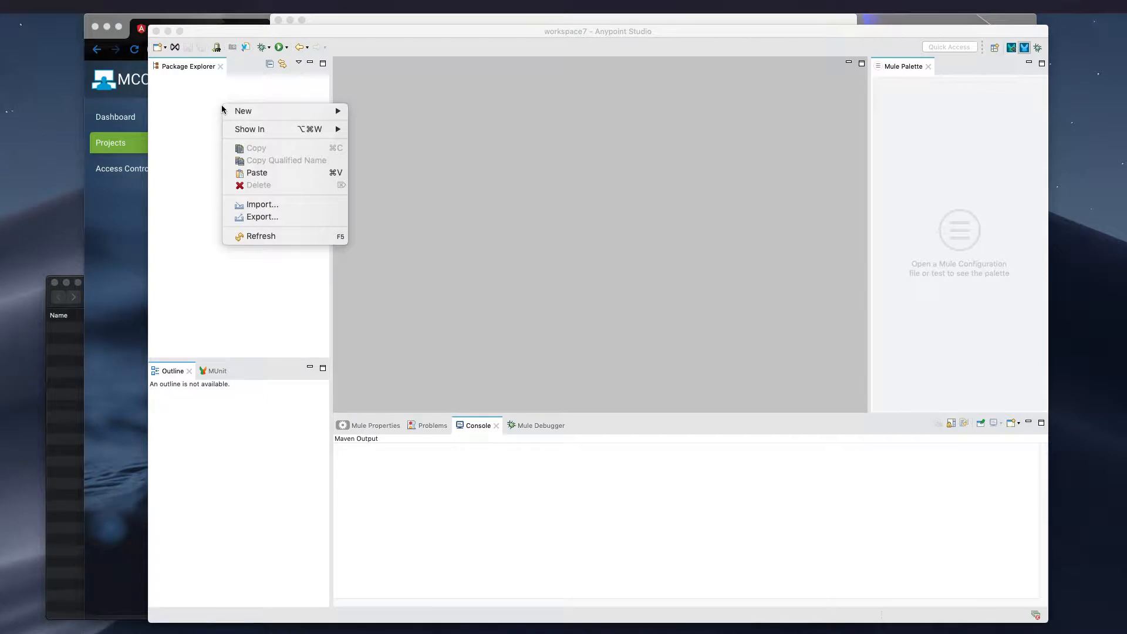
mouse_move(260, 111)
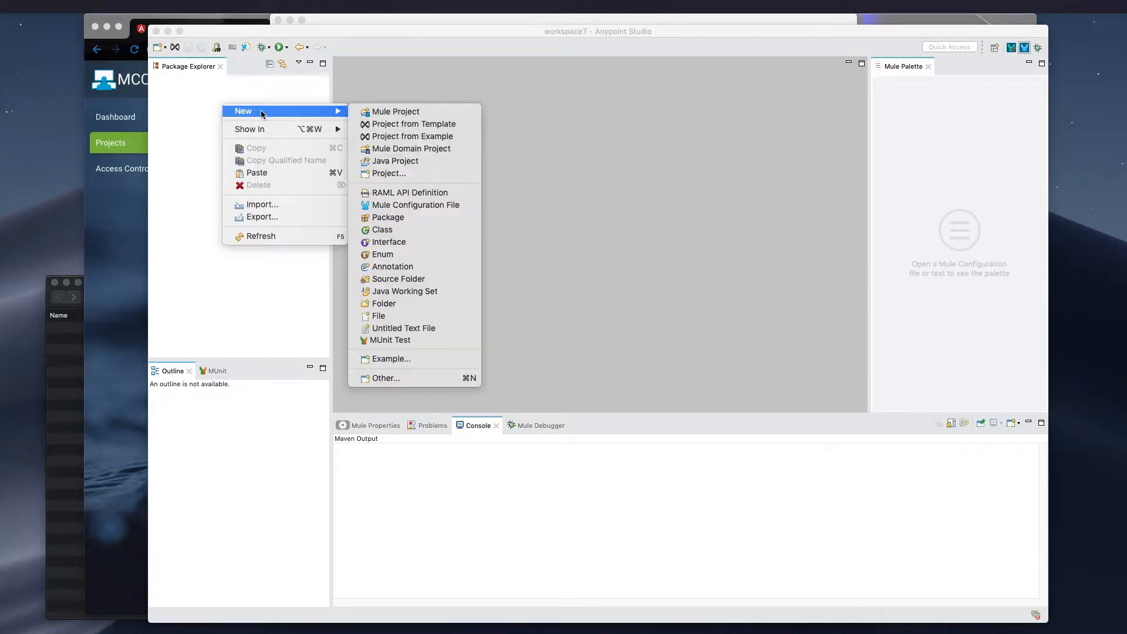
click(382, 125)
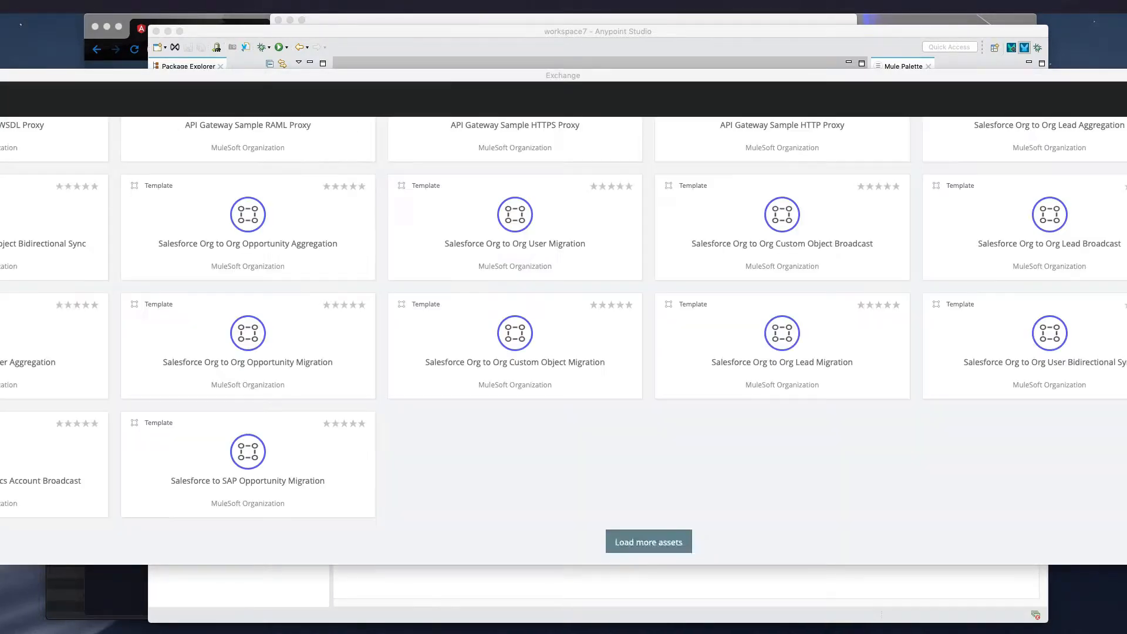
click(649, 542)
drag(0, 148, 153, 154)
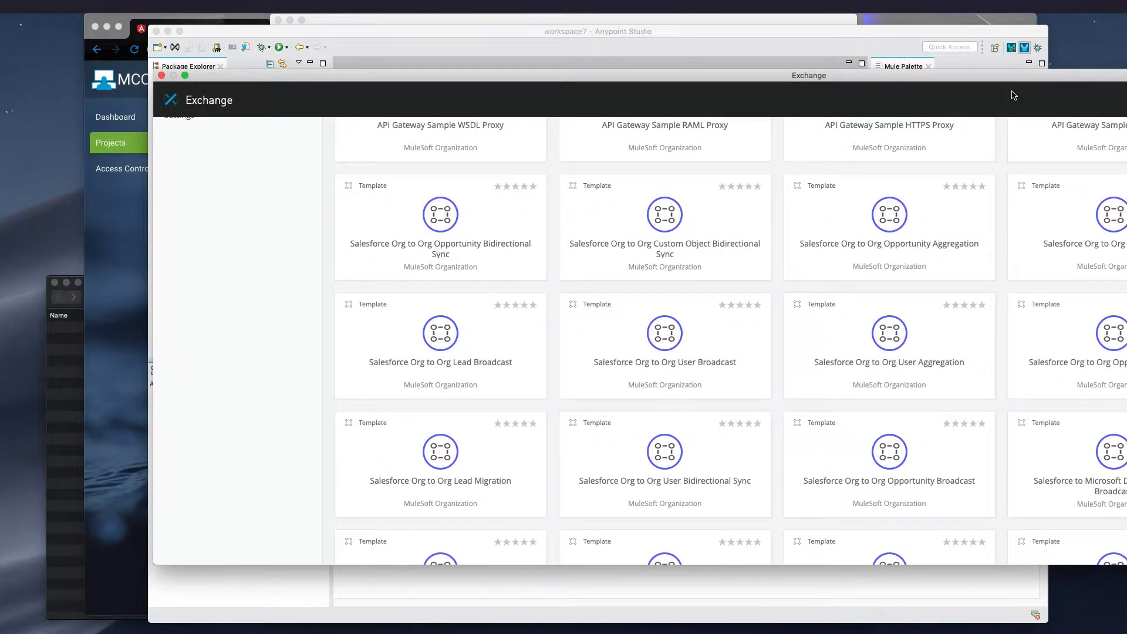
drag(1126, 147, 1000, 147)
scroll(603, 284, up, 3)
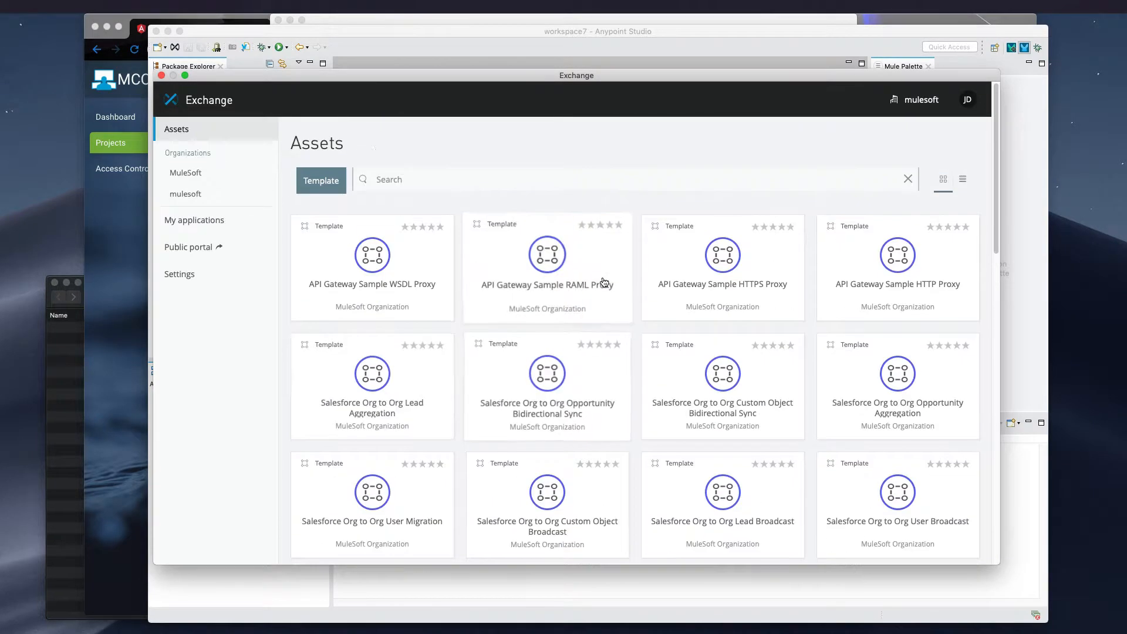
Find the Salesforce Org to Org Lead Migration template in Exchange and open it as a project
scroll(603, 264, down, 2)
scroll(603, 263, down, 6)
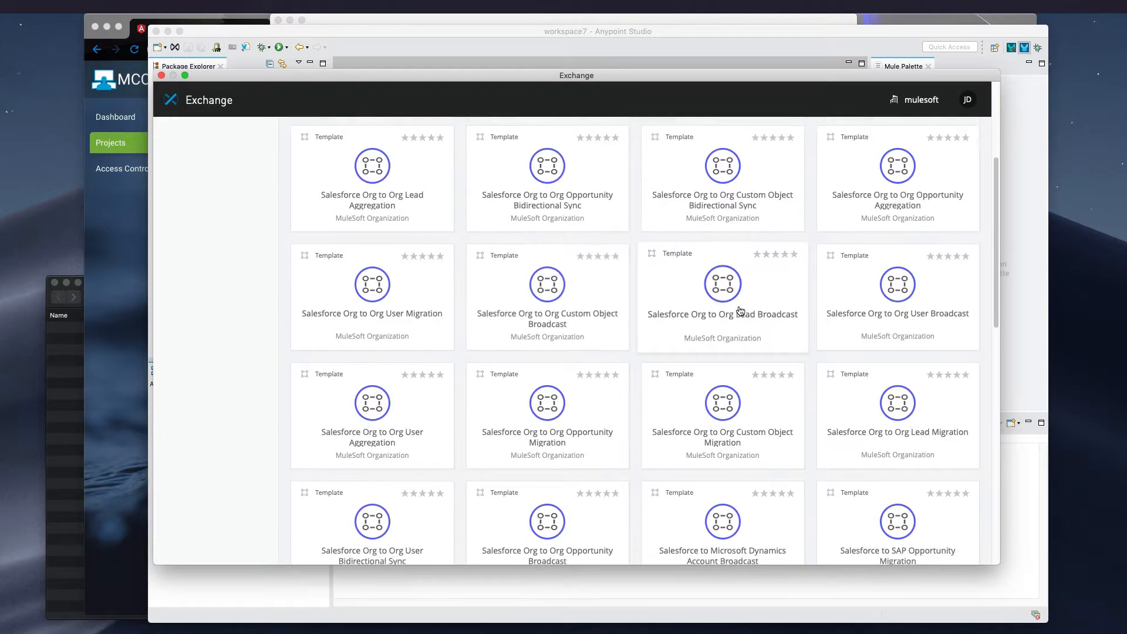
scroll(522, 300, up, 4)
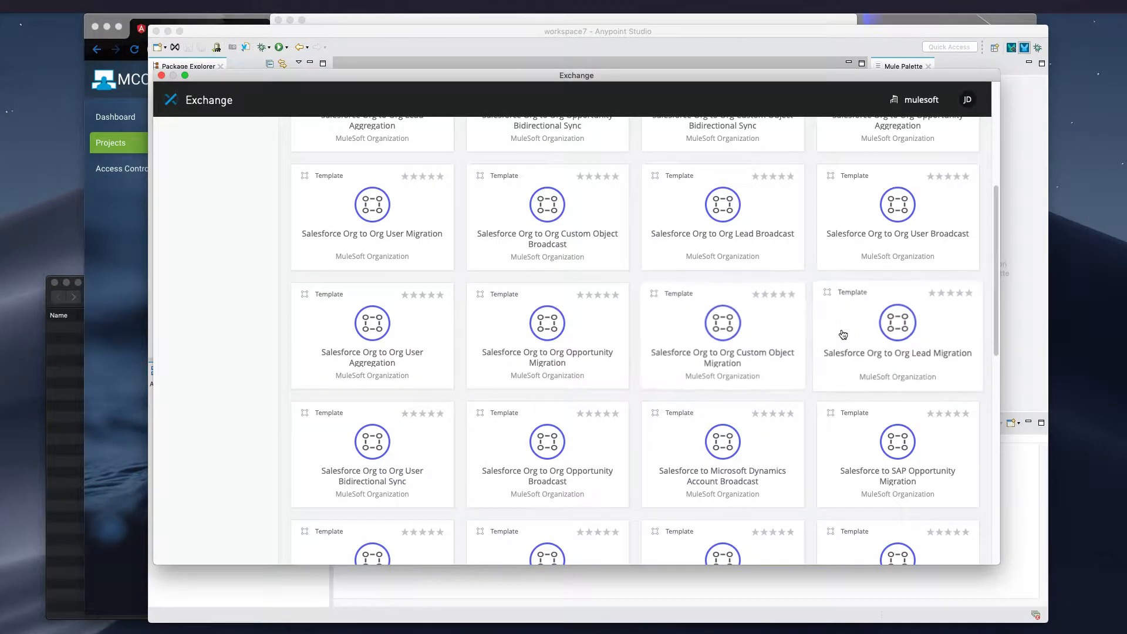
click(893, 328)
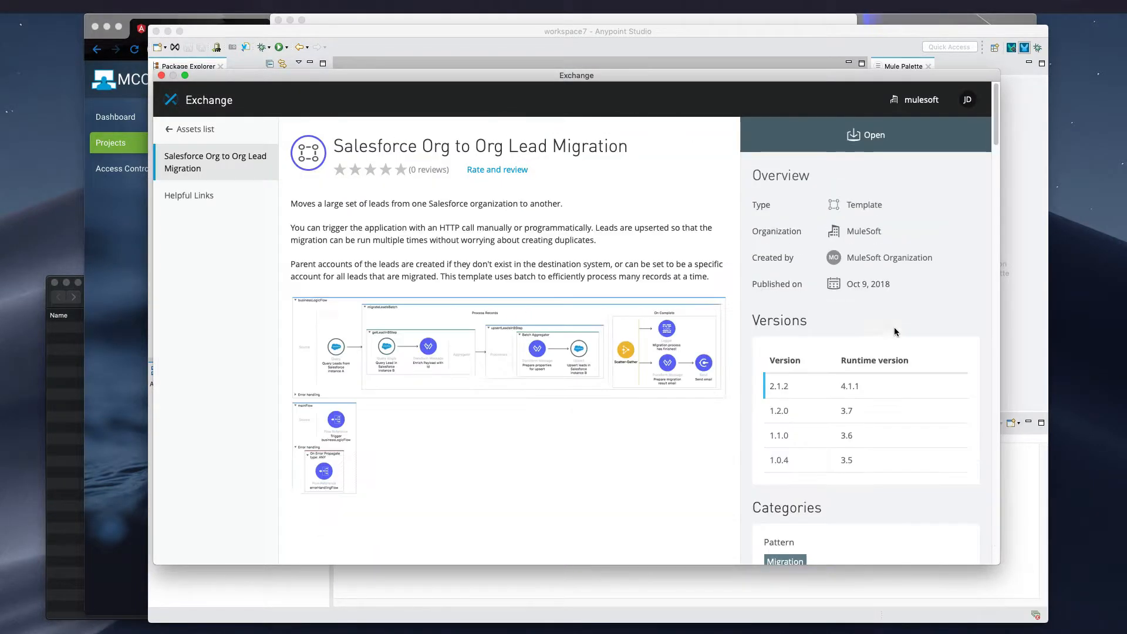
click(870, 137)
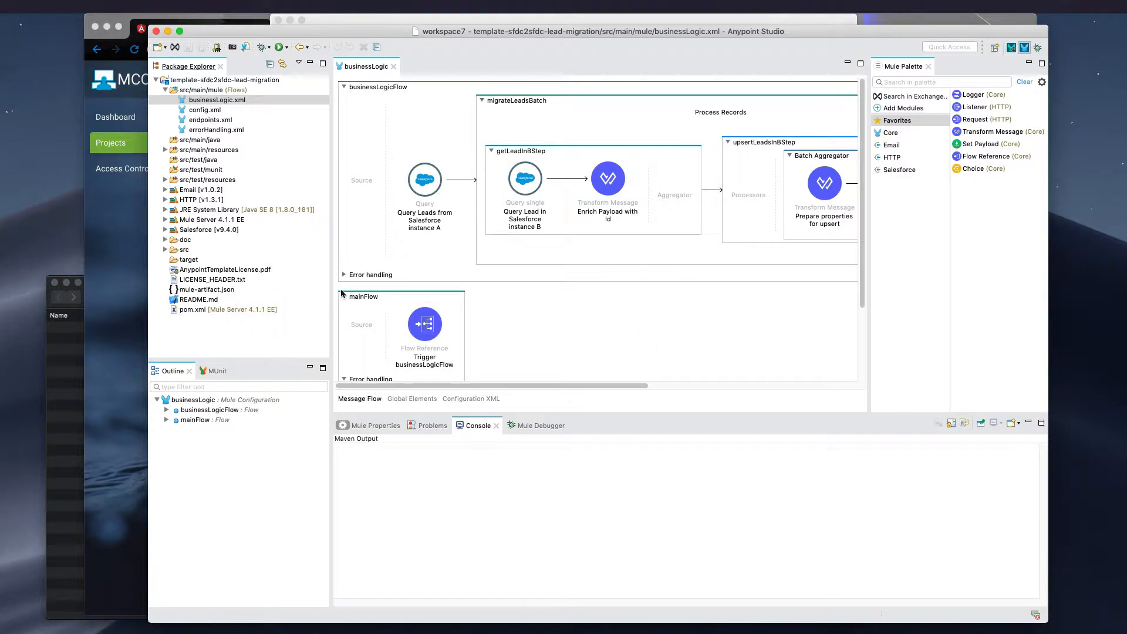
Open the project's pom.xml, change the project's artifactId to my-project, and save the file
double_click(241, 307)
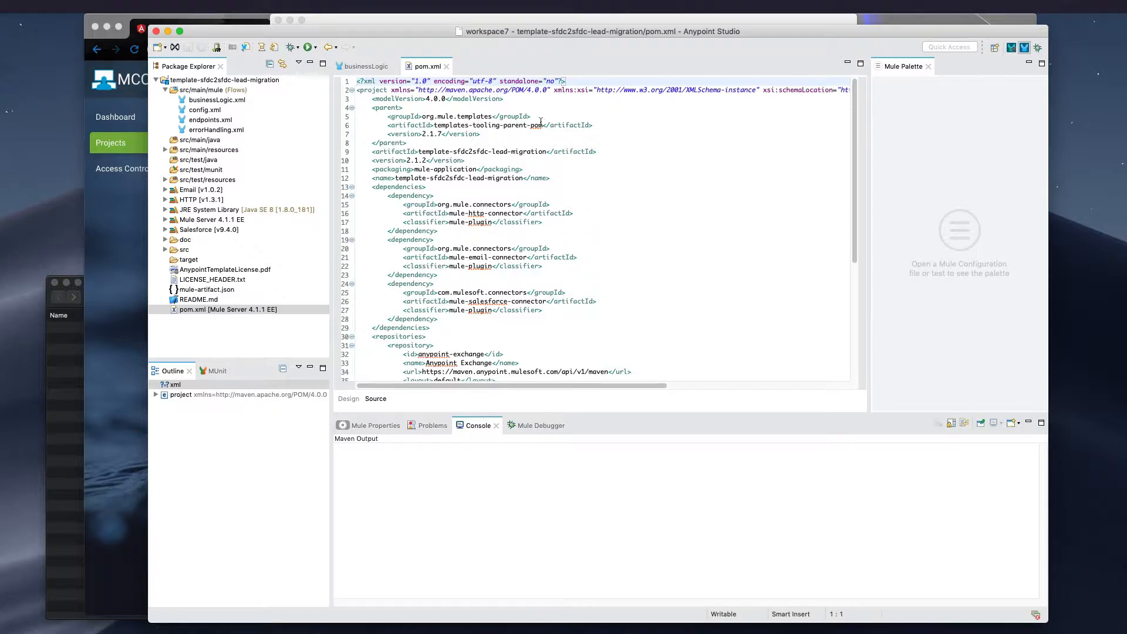
drag(418, 152, 545, 152)
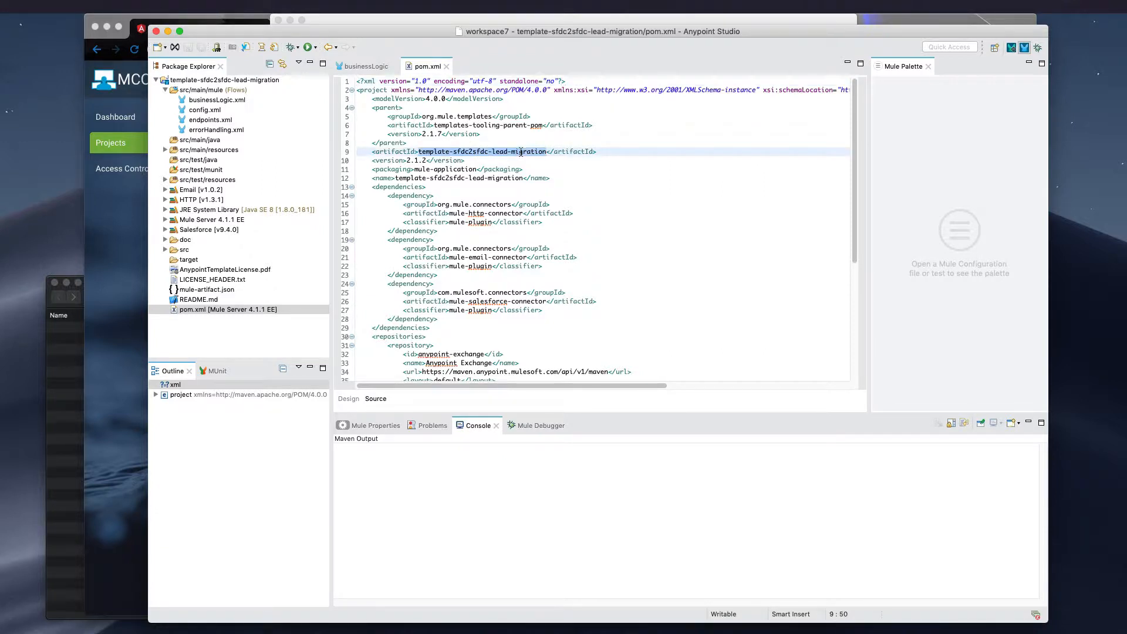
text(my)
text(-project)
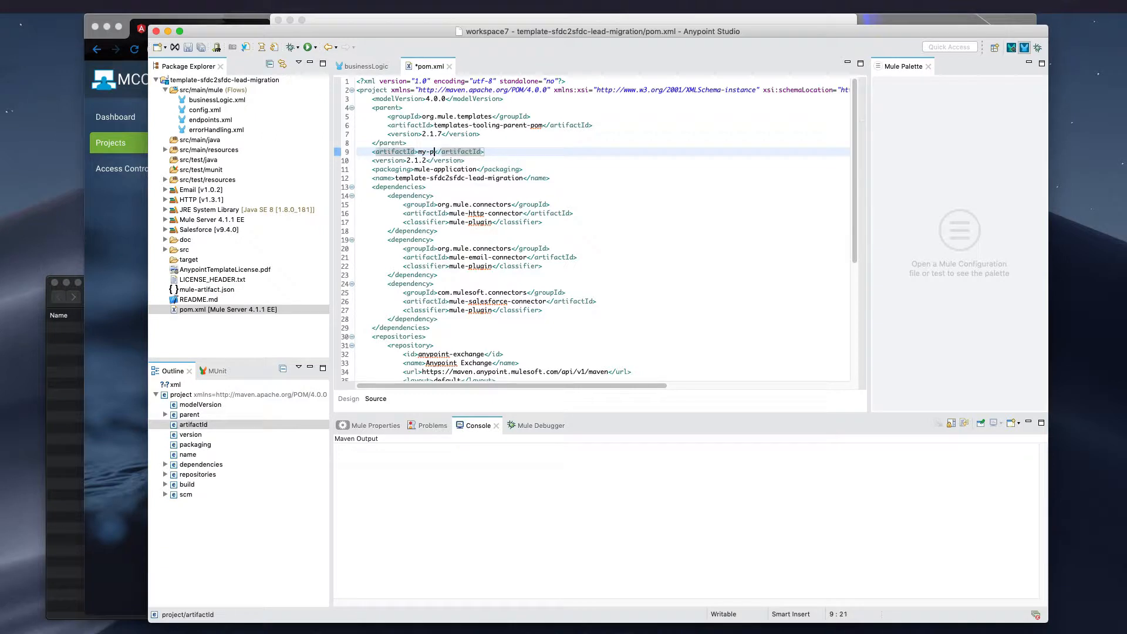
key(super+s)
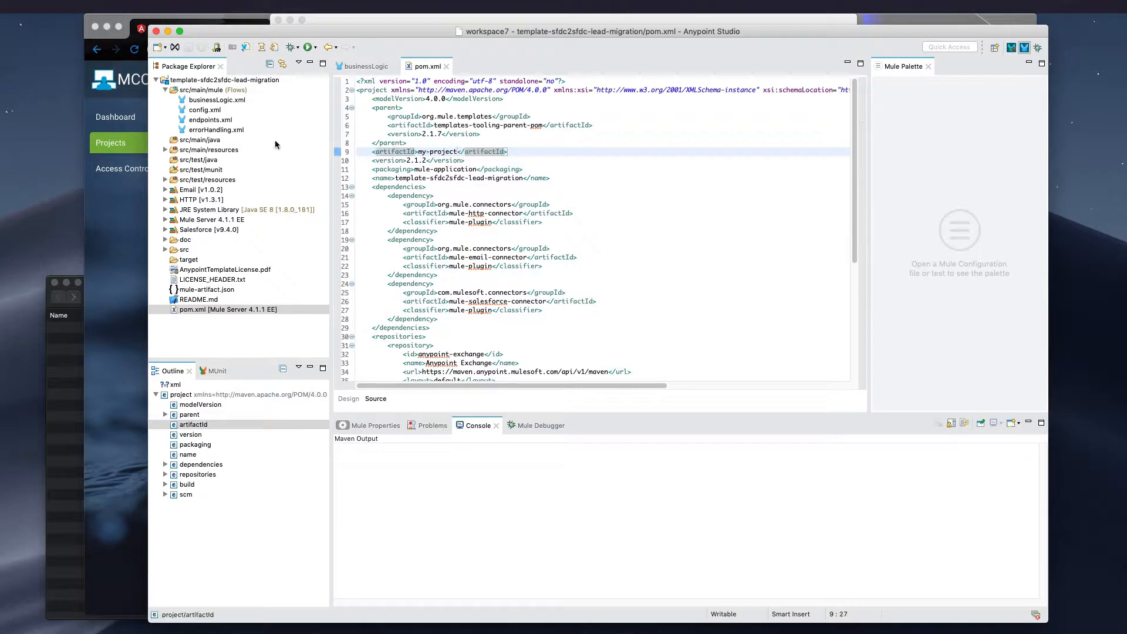
Open log4j2.xml from src/main/resources and bring the full RollingFile log file names into view
click(219, 142)
double_click(218, 150)
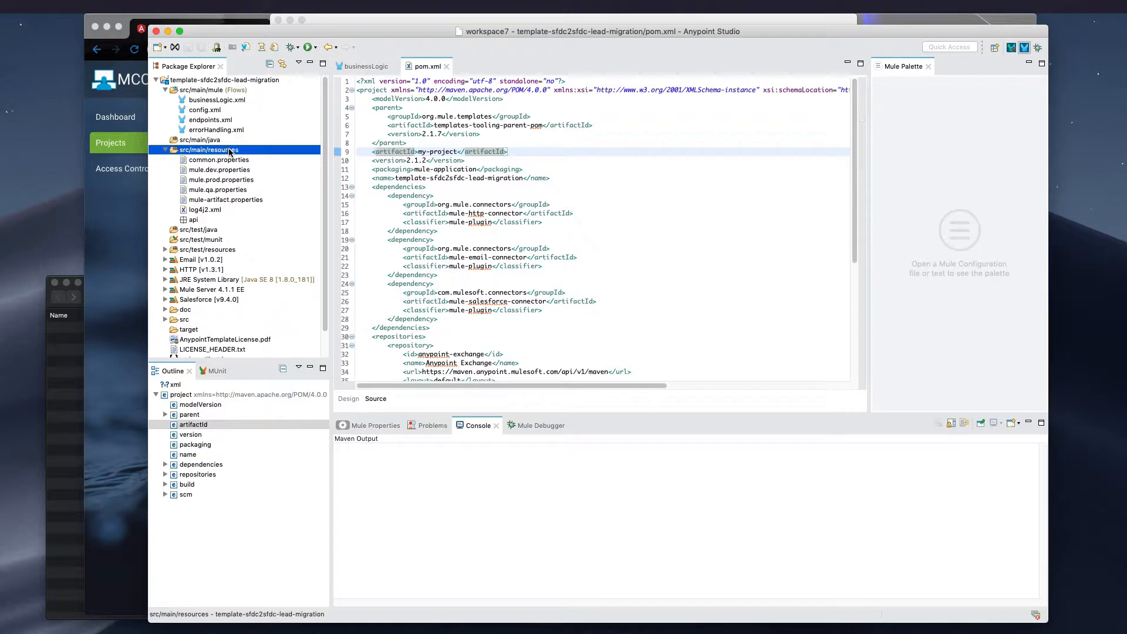
click(228, 210)
double_click(229, 210)
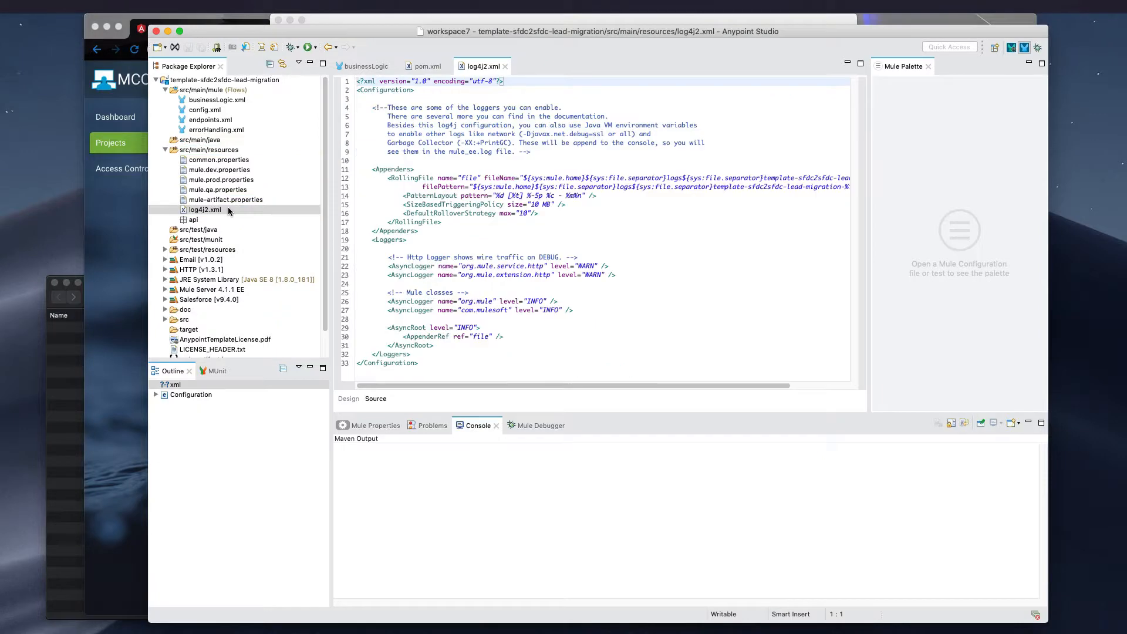
mouse_move(611, 385)
mouse_down()
mouse_move(777, 386)
mouse_move(610, 385)
mouse_up()
click(791, 386)
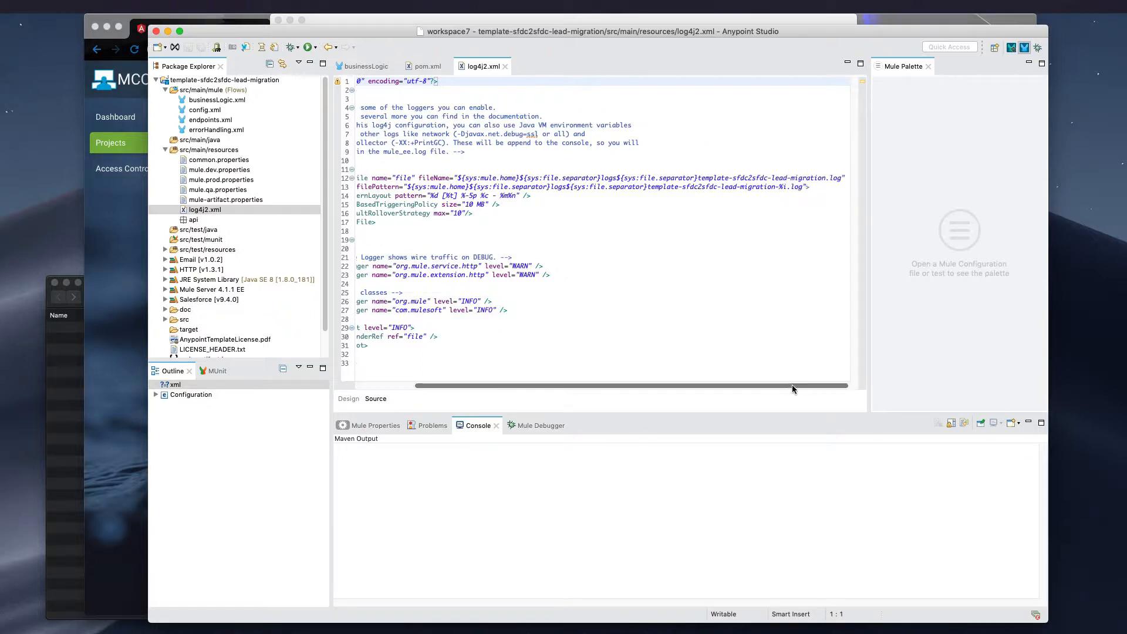
Replace the template name with my-myproject in the RollingFile fileName and filePattern attributes of log4j2.xml
click(697, 177)
drag(698, 177, 825, 178)
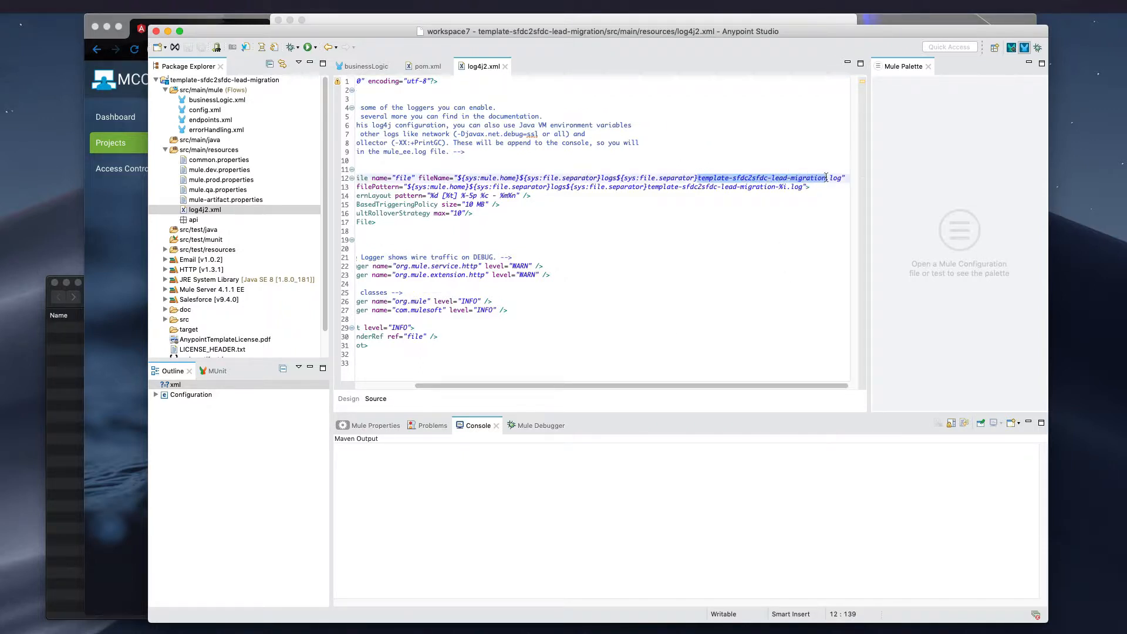
text(my-log)
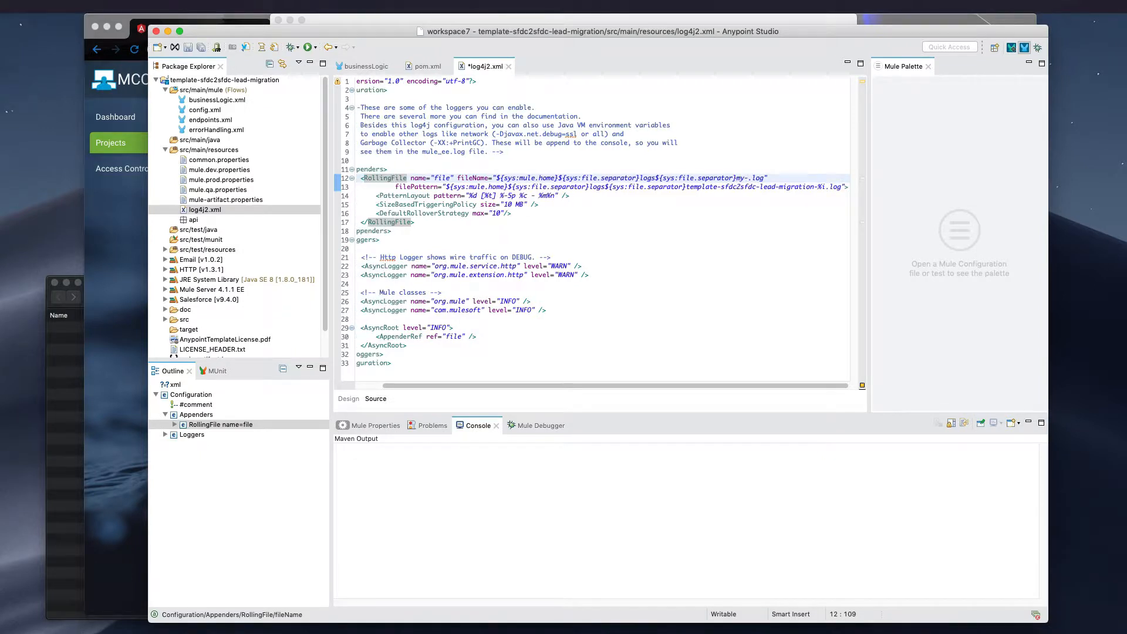
key(shift+Left)
key(shift+Left)
key(Left)
text(myproject-)
click(799, 178)
key(BackSpace)
key(BackSpace)
key(BackSpace)
key(BackSpace)
drag(782, 179, 813, 188)
text(my-myproject)
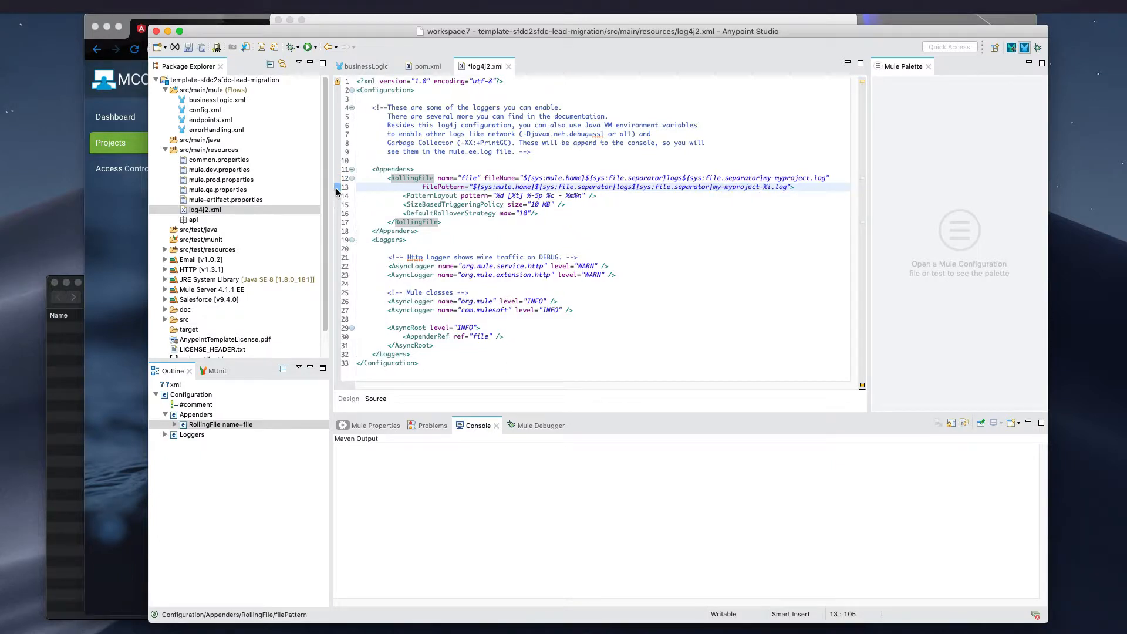
click(231, 209)
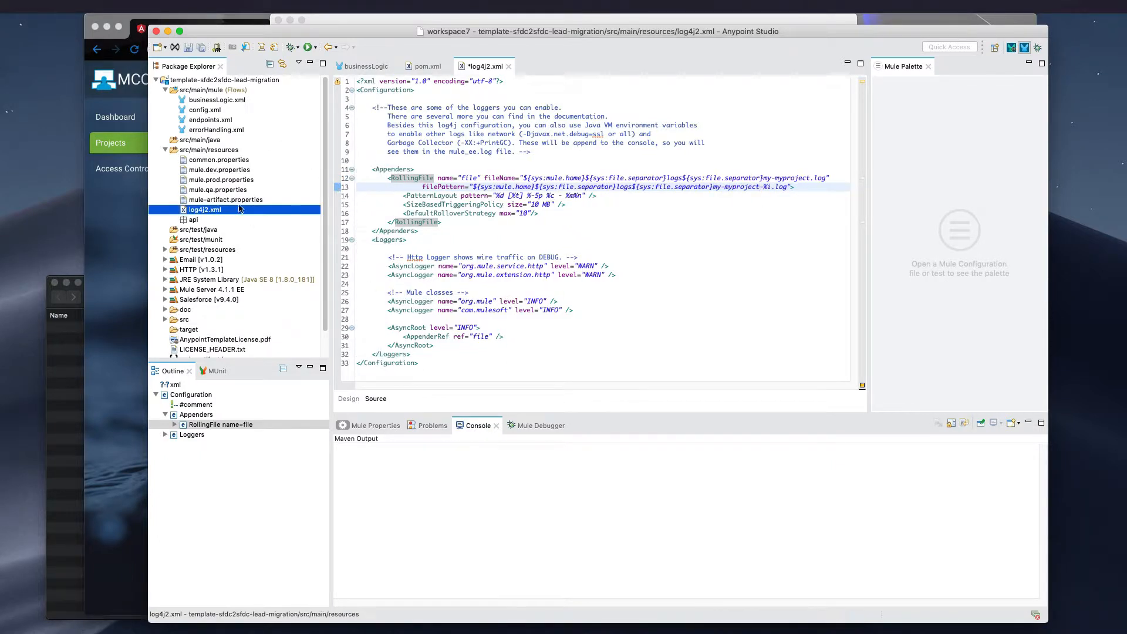
double_click(272, 83)
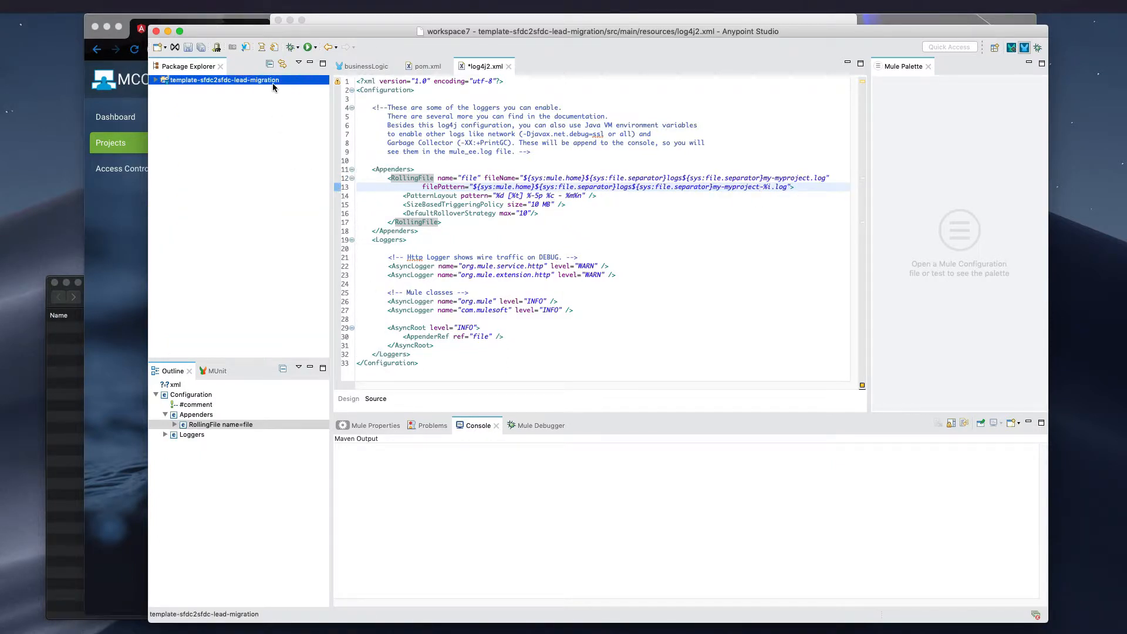
double_click(272, 83)
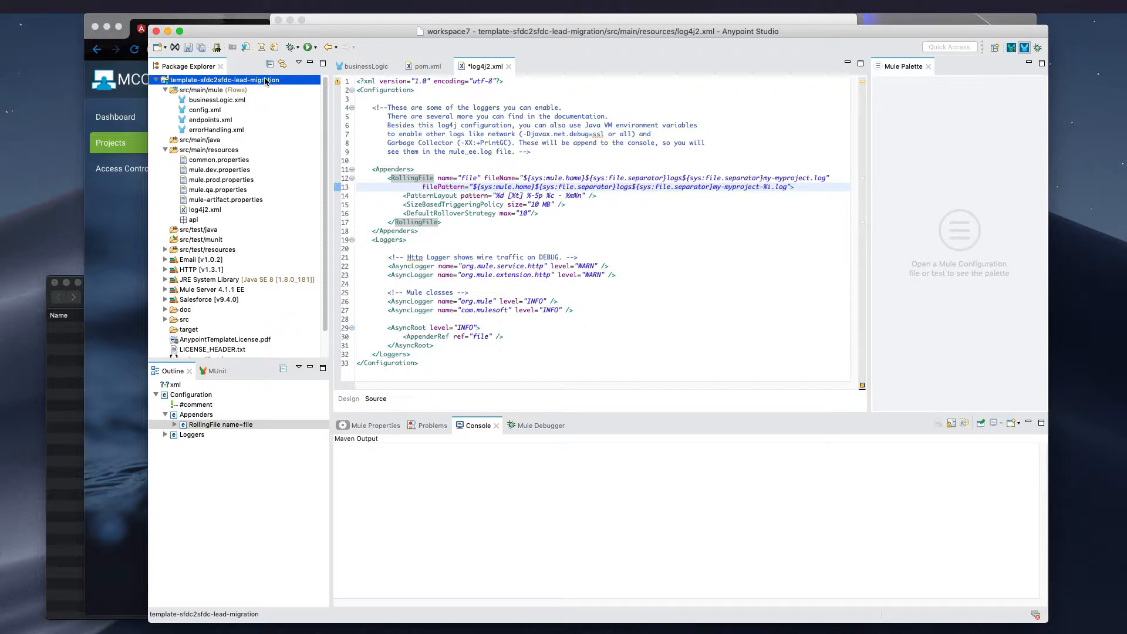
double_click(263, 81)
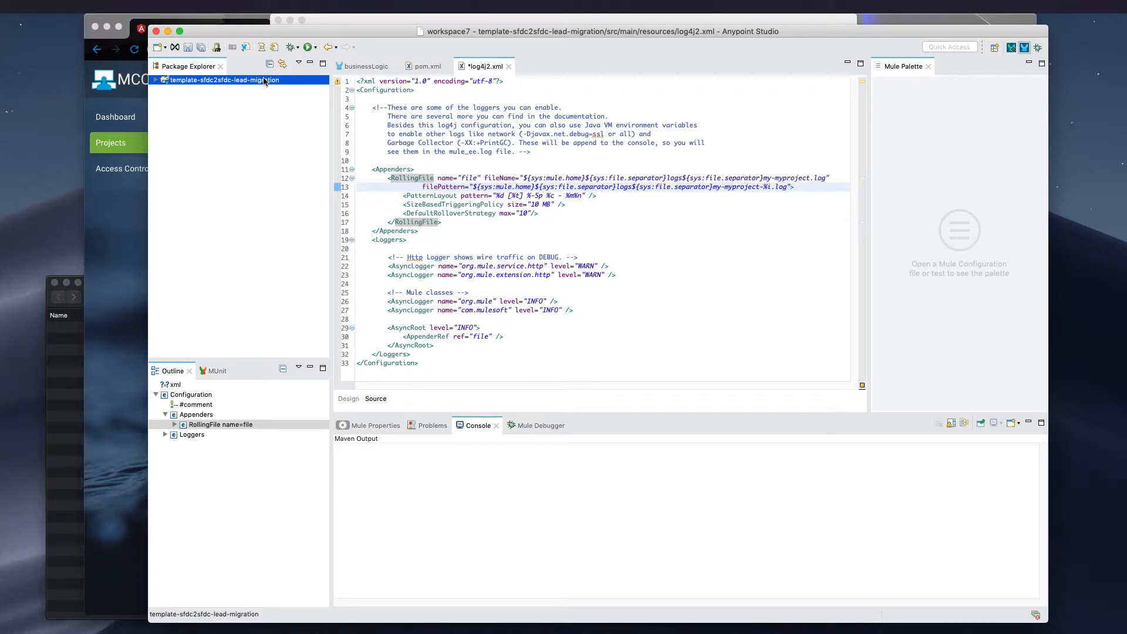
Remove the template-sfdc2sfdc-lead-migration project from the workspace without deleting its contents on disk
double_click(264, 81)
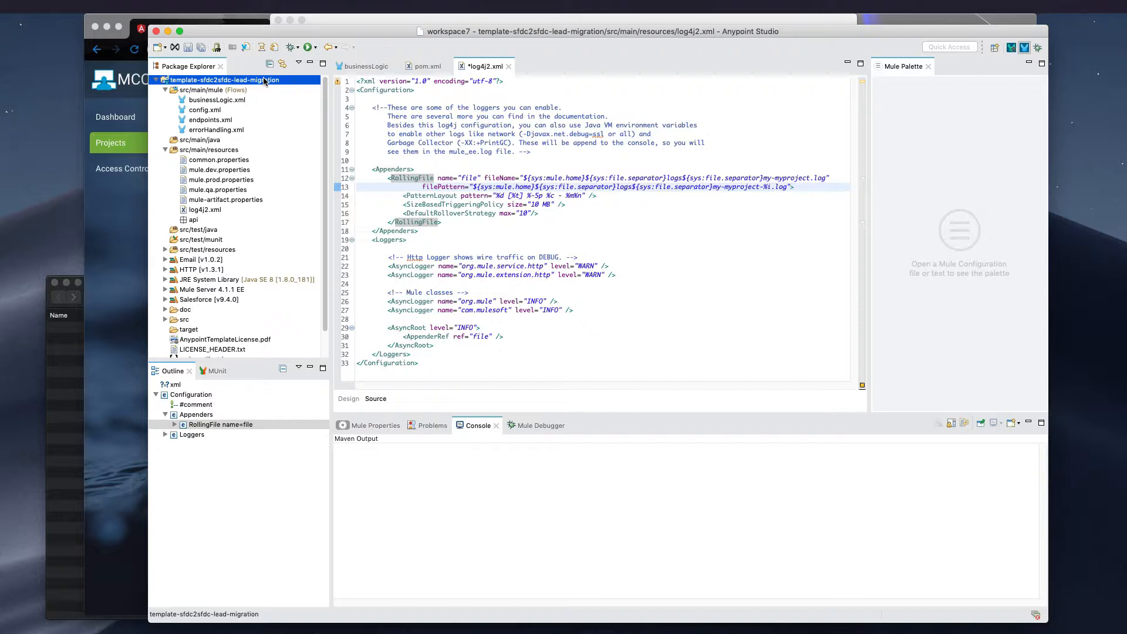
key(Delete)
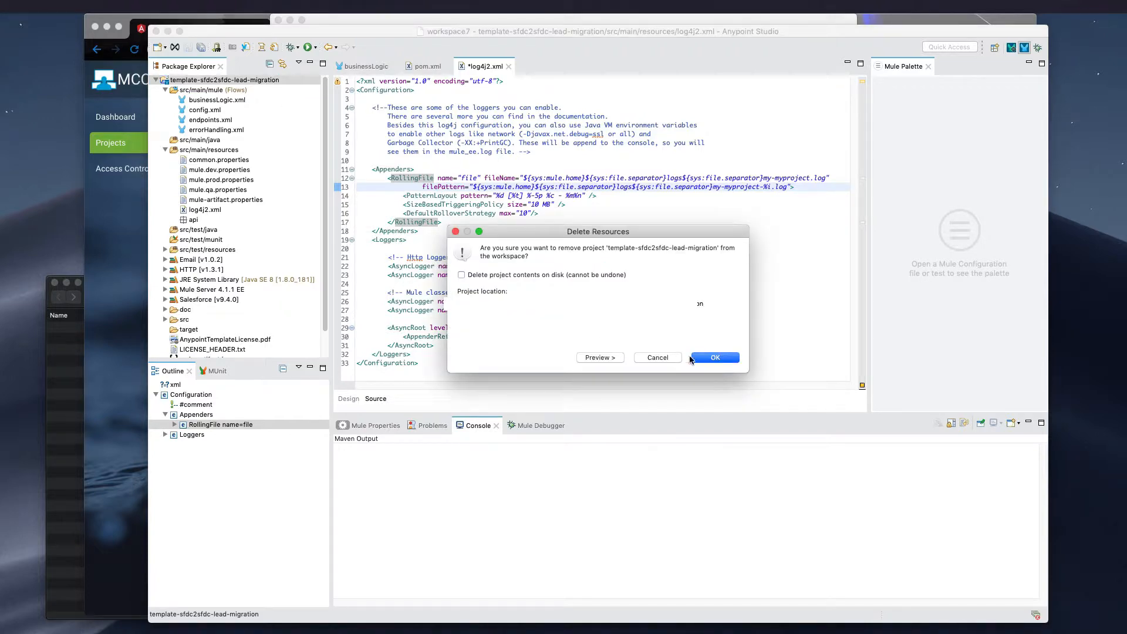
click(712, 360)
click(799, 376)
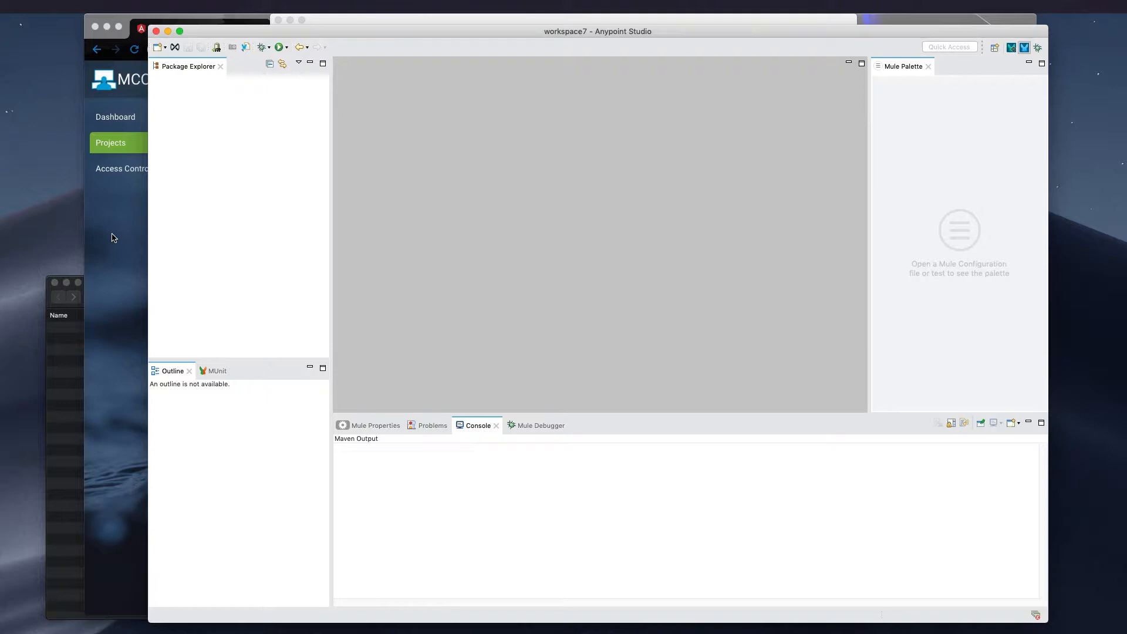
Switch to Mule Control Center in the browser and start creating a project from the Projects page
click(113, 237)
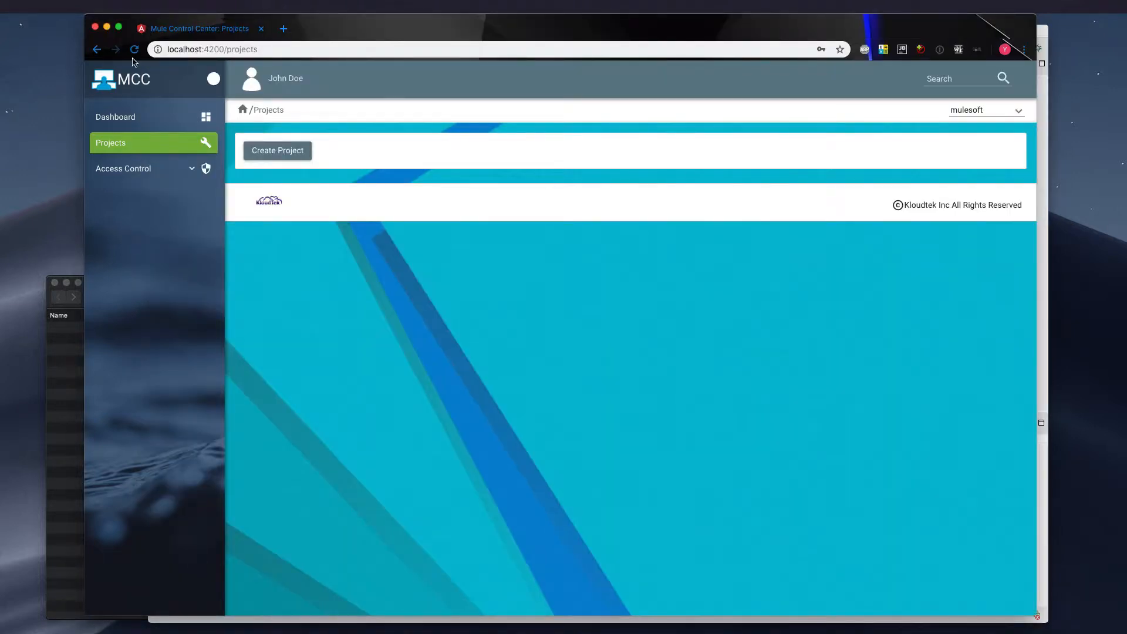
click(122, 117)
click(122, 139)
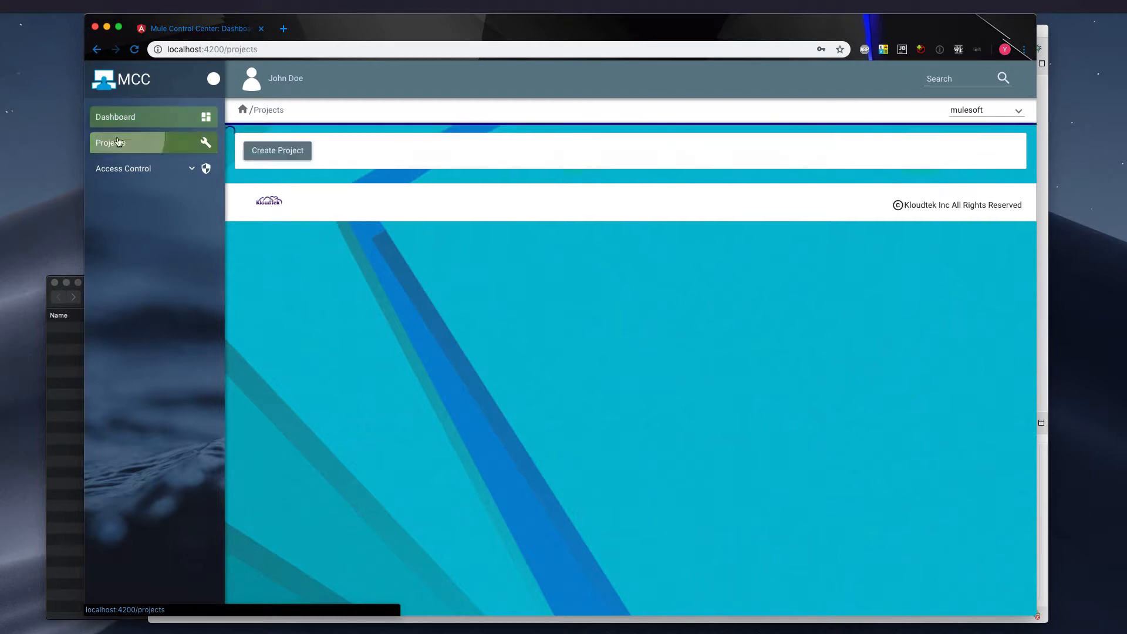
click(249, 152)
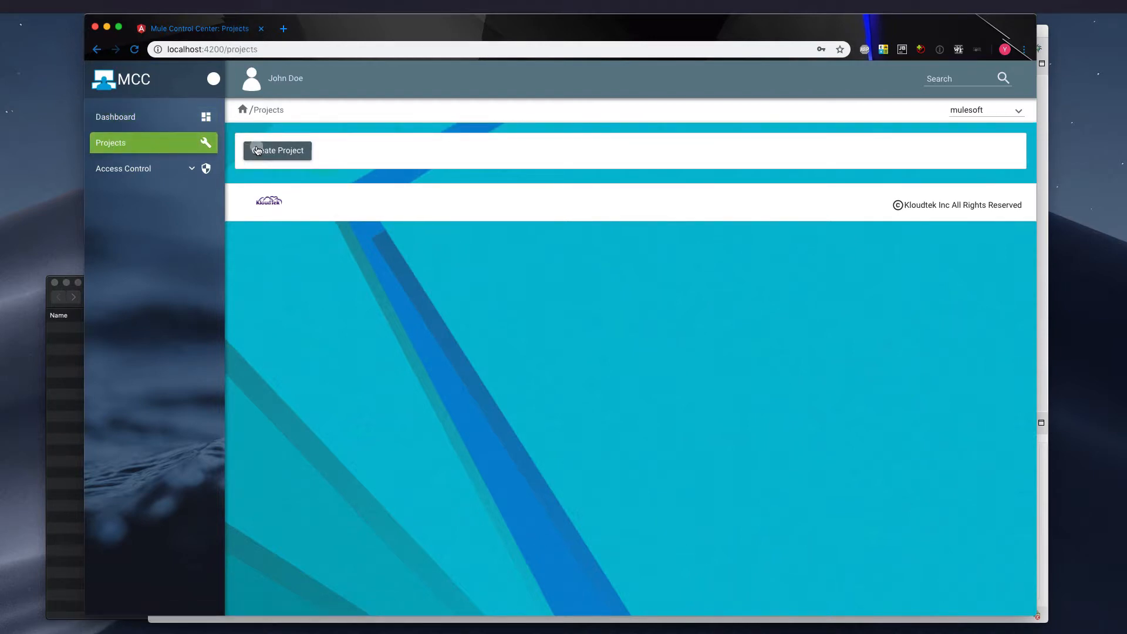
Fill in the new project's ID as my-project, its name as My Project, and its group ID as myorg
click(310, 160)
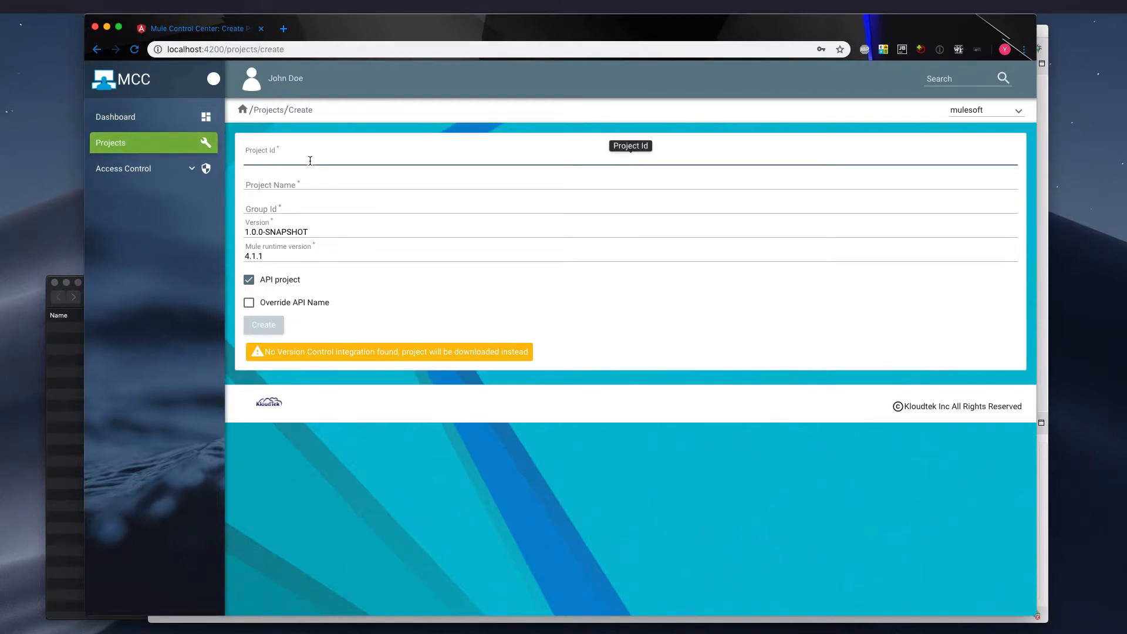
text(my-project)
key(Tab)
text(M)
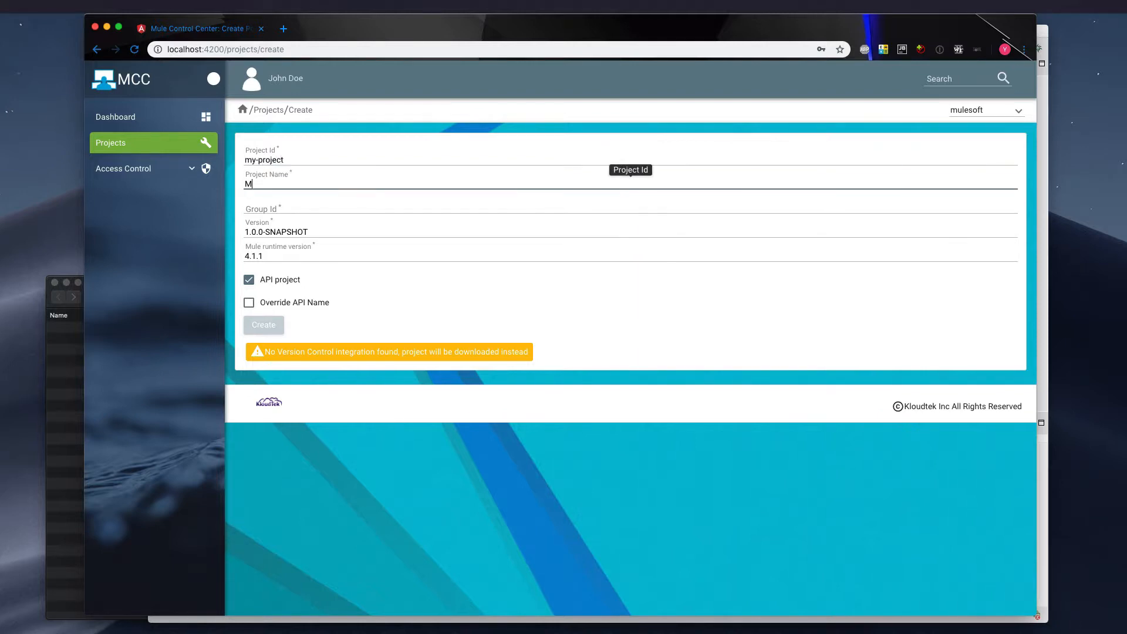
text(y Project)
key(Tab)
text(myorg)
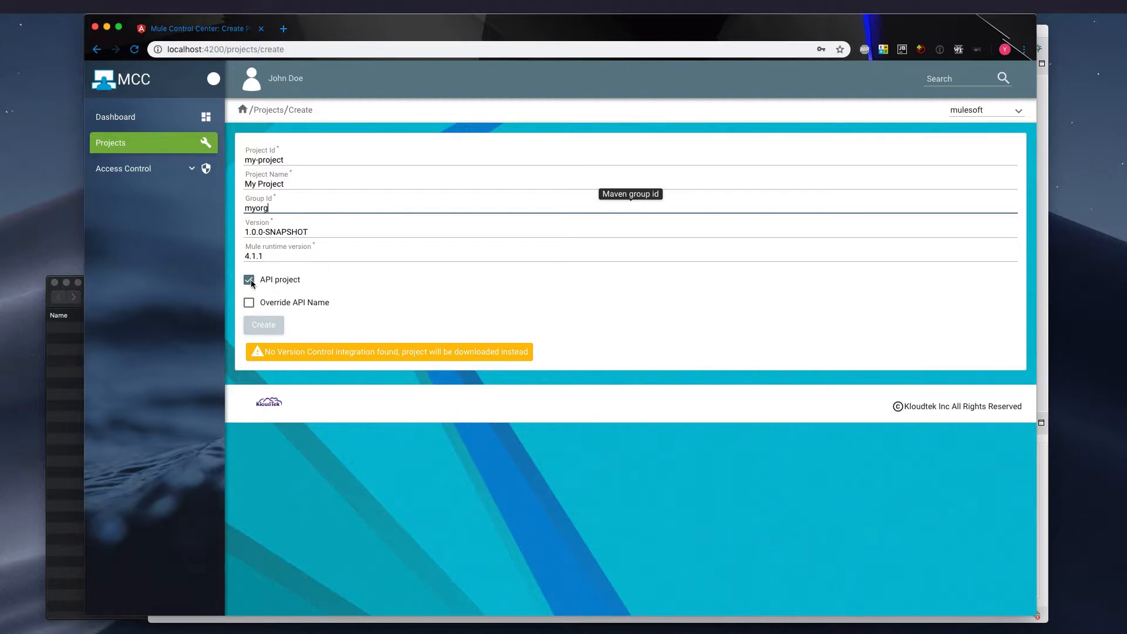
Switch the API project option off and on again, enable Override API Name, and open the API name for editing
click(289, 281)
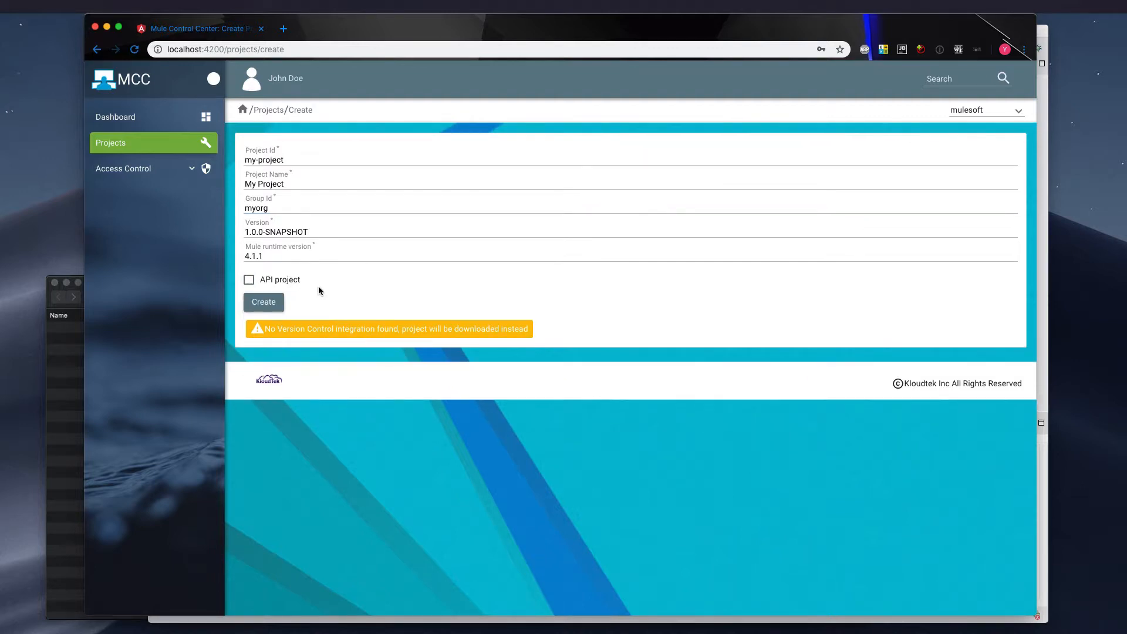
click(288, 280)
click(278, 303)
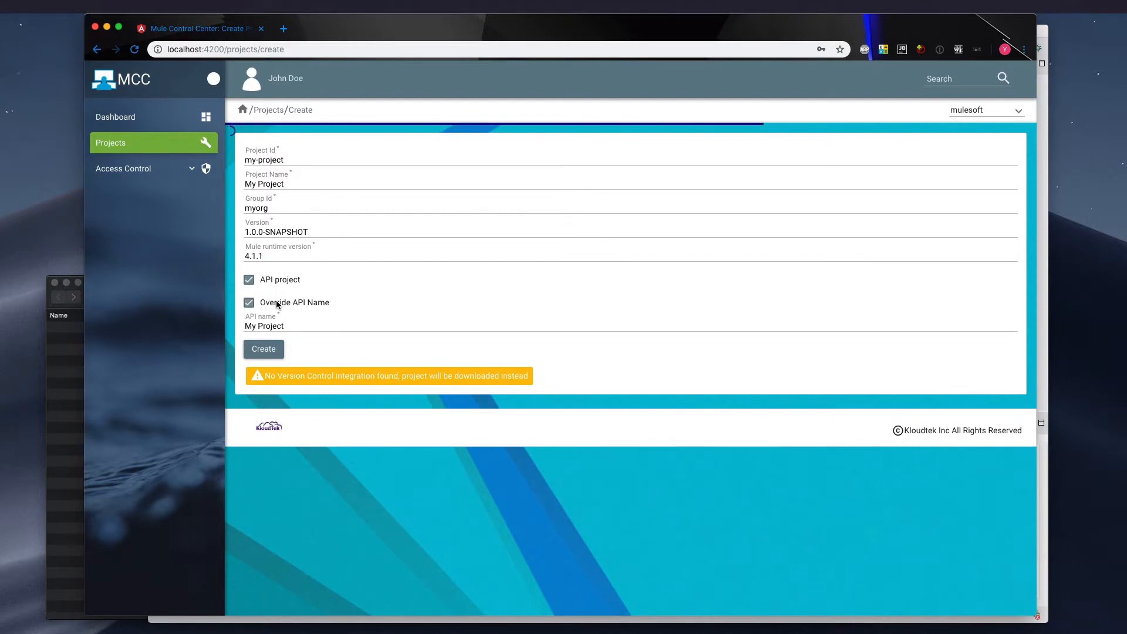
click(302, 327)
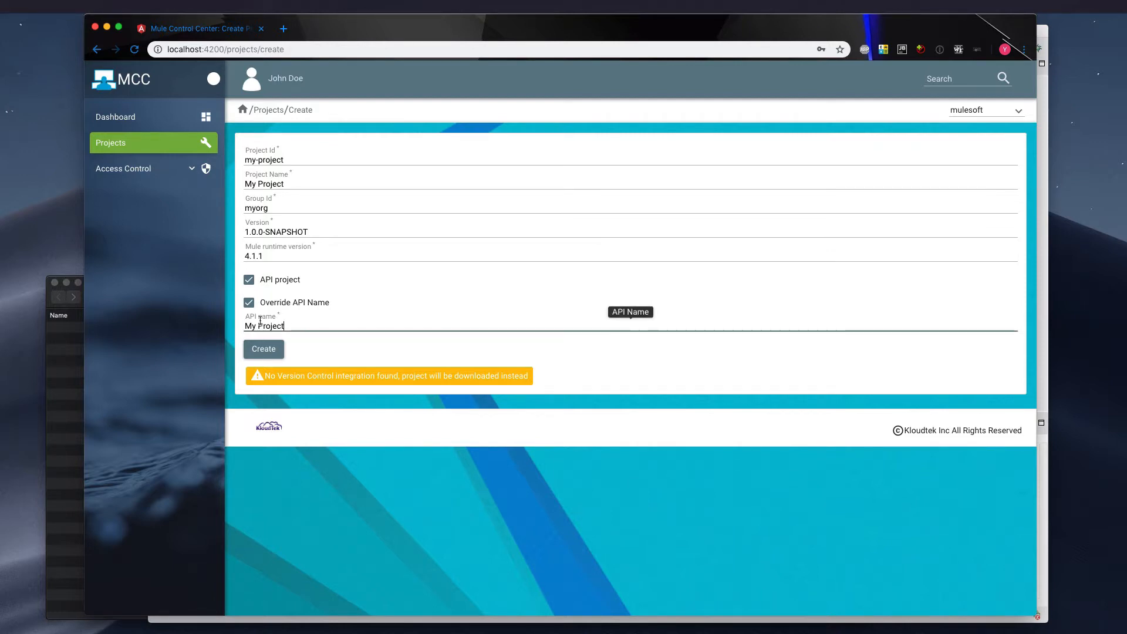
Create the project with the API name My Project and download the generated my-project.zip
triple_click(260, 324)
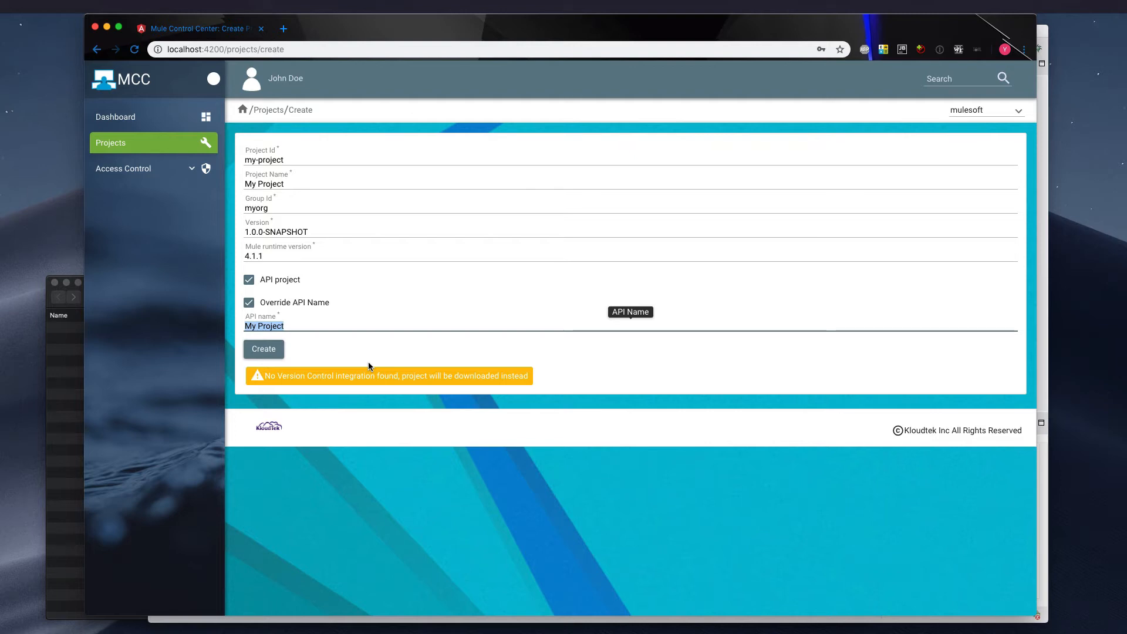
click(267, 351)
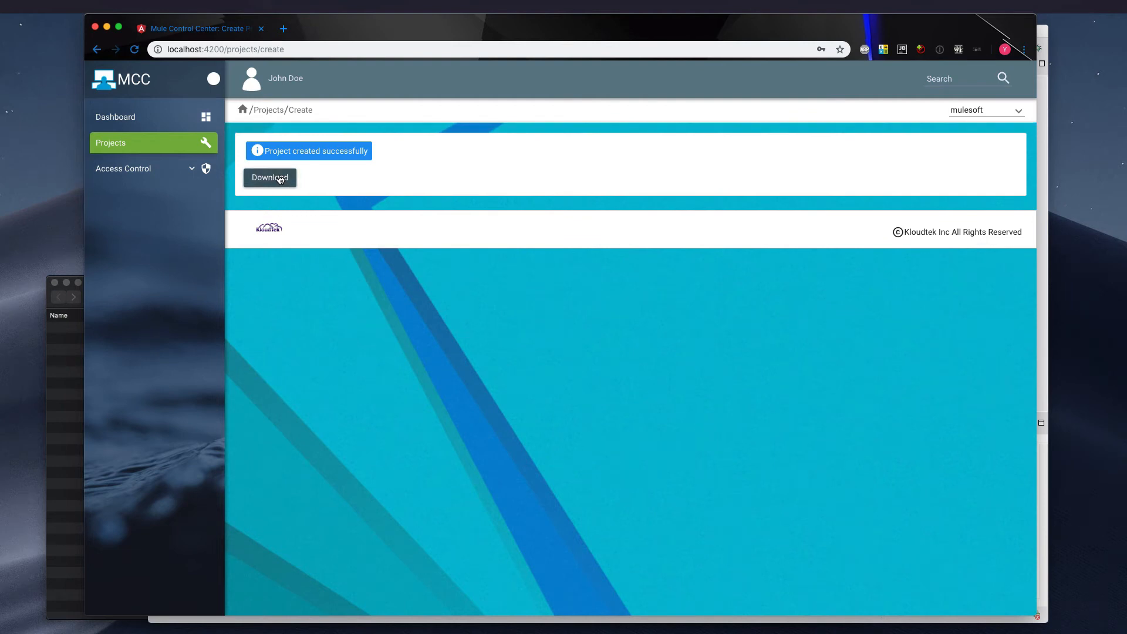
click(280, 179)
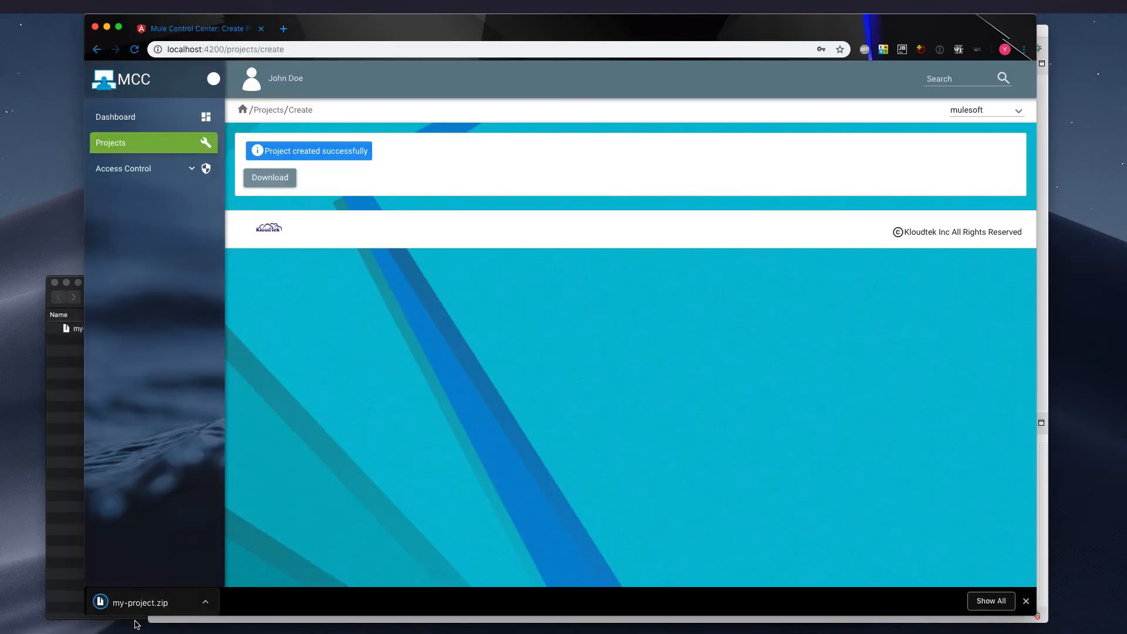
Extract the downloaded my-project.zip, go into the my-project folder and view its README.md in the browser
click(141, 607)
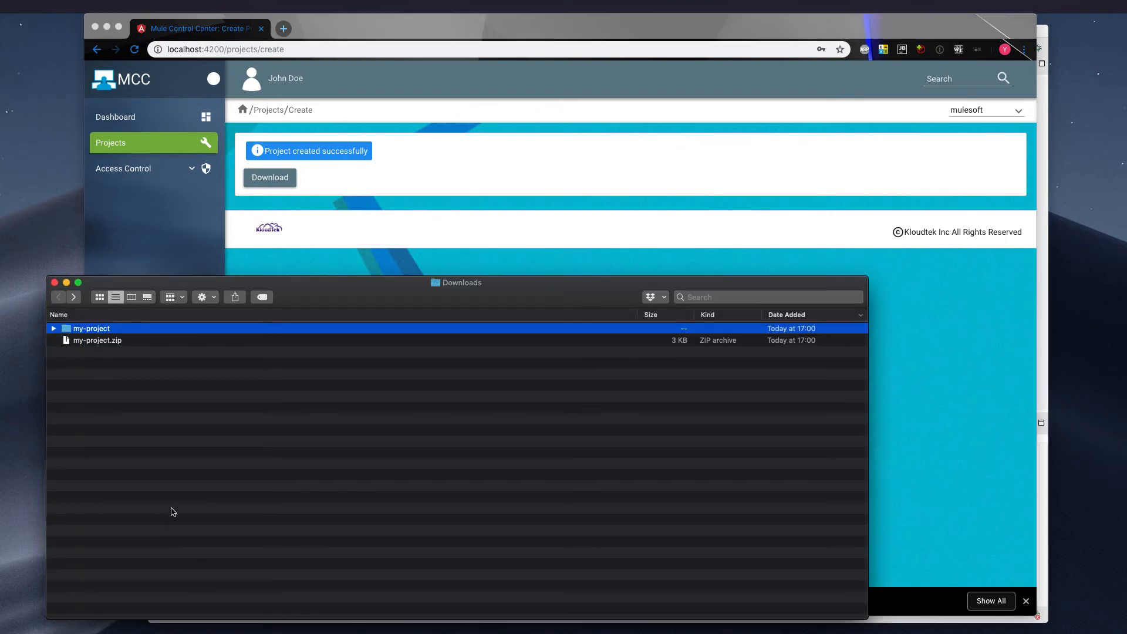
double_click(104, 330)
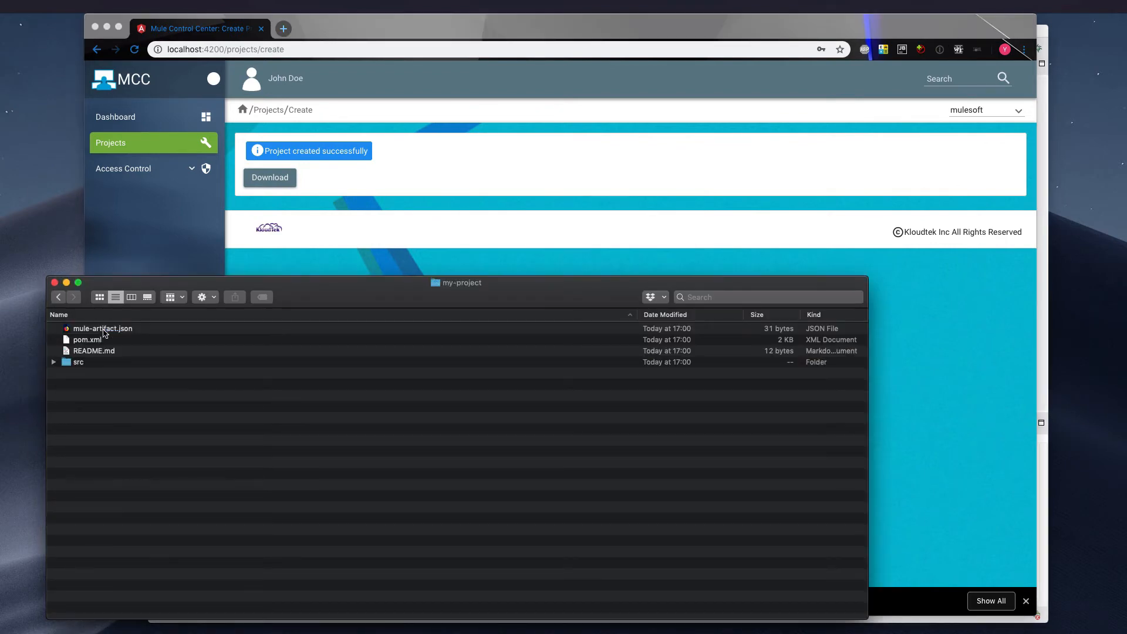
click(99, 342)
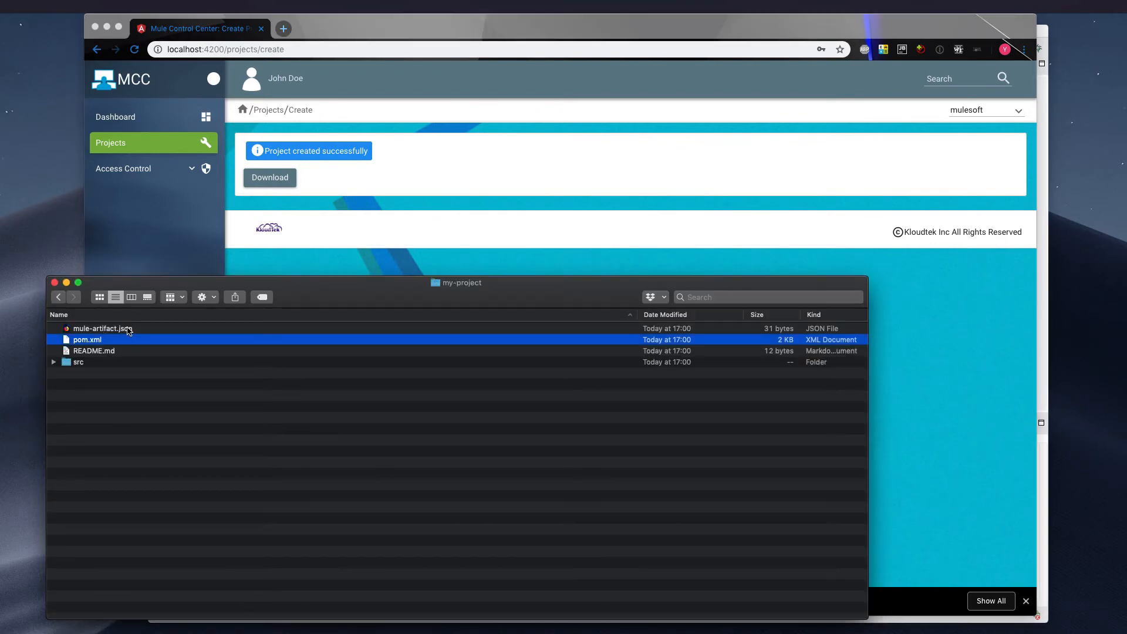
drag(98, 351, 325, 227)
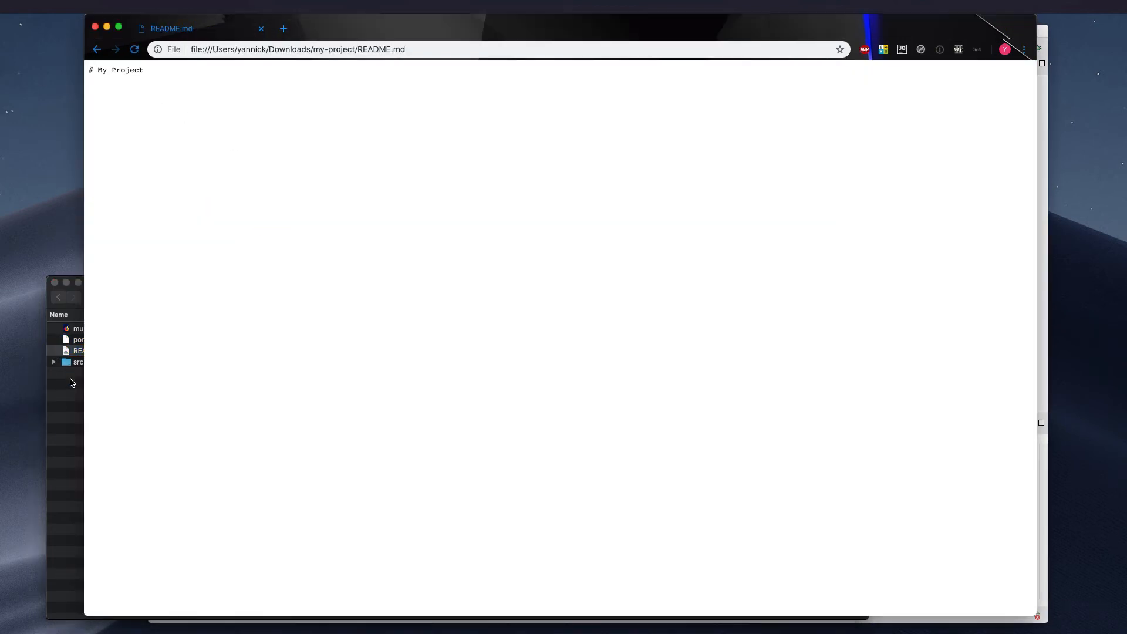
View the my-project folder's pom.xml in the browser and examine its artifact ID, plugins, dependencies and repositories
click(71, 382)
click(90, 340)
drag(90, 340, 350, 175)
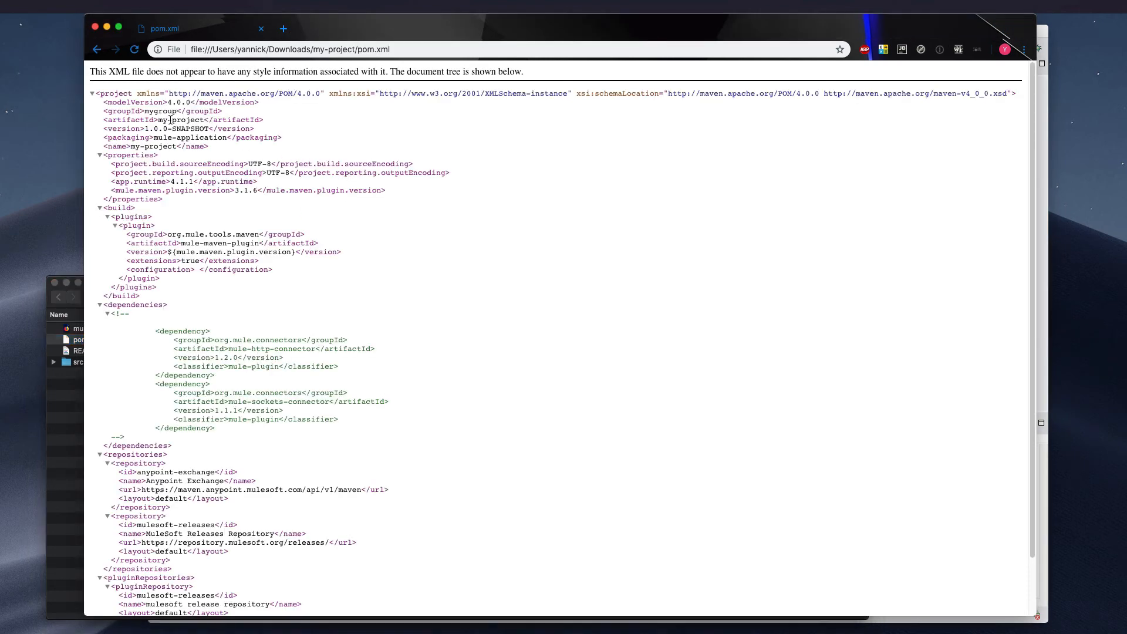
double_click(192, 120)
scroll(261, 276, down, 3)
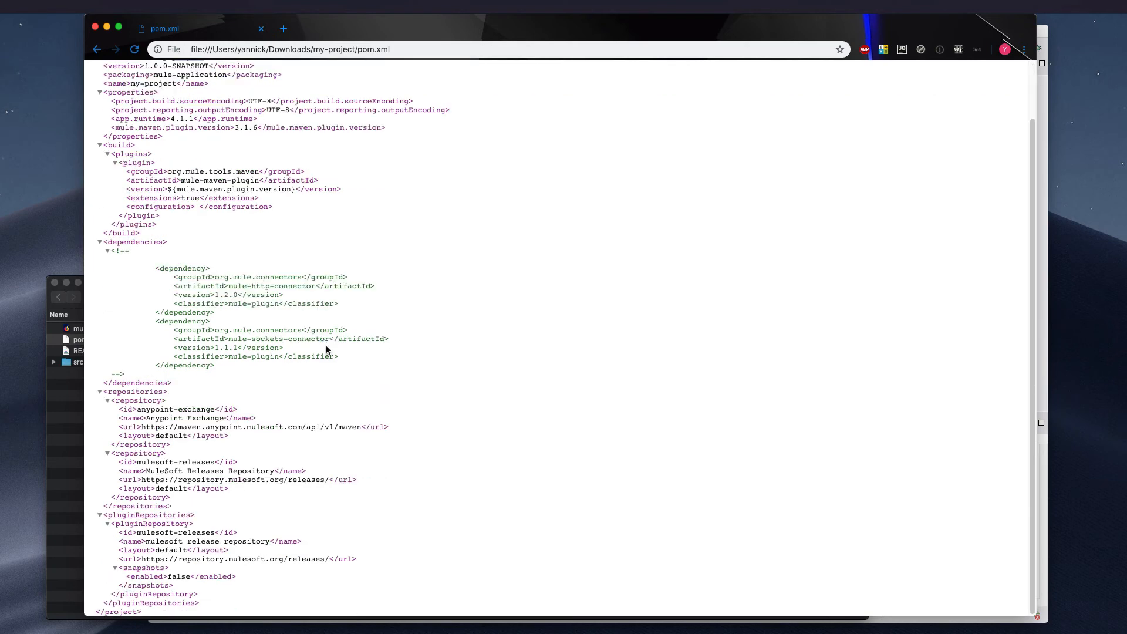
scroll(437, 537, up, 3)
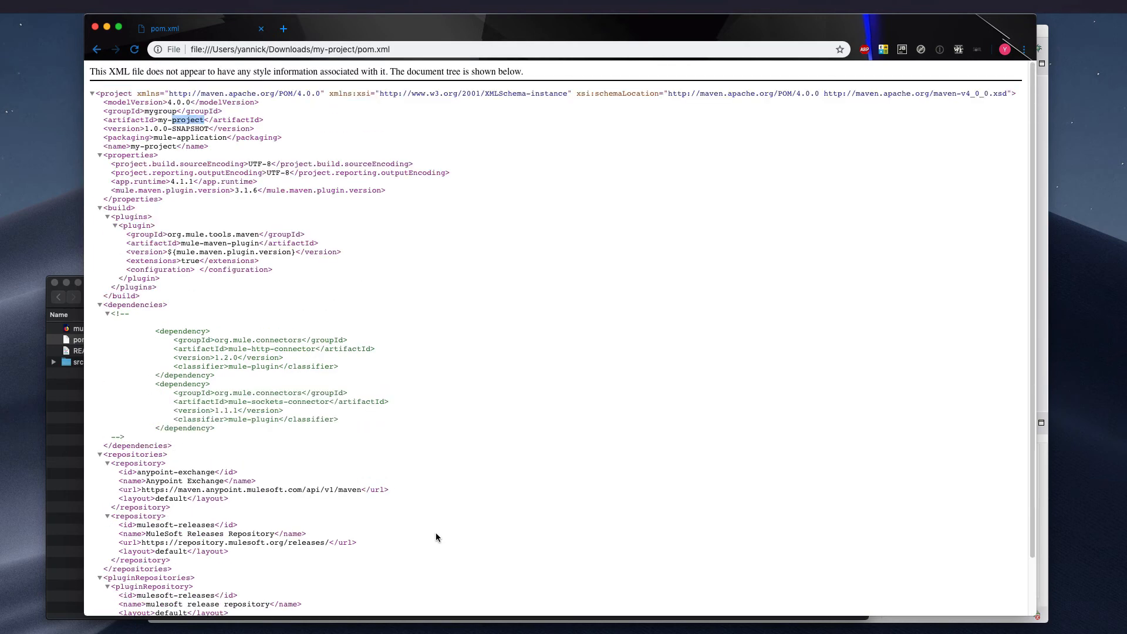